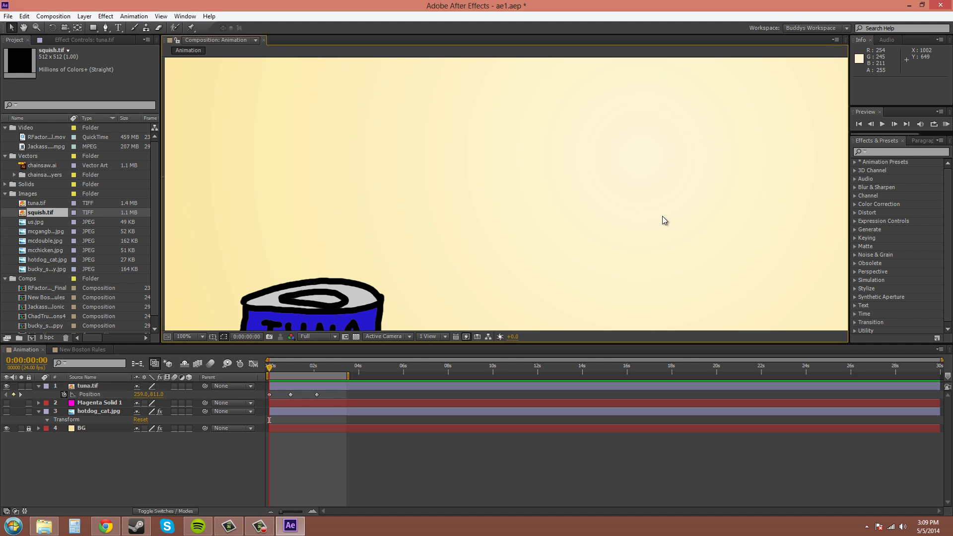
# Zoom the Composition viewer to 50% and pan so the whole comp and tuna can show
pyautogui.scroll(-2, 662, 216)
pyautogui.moveTo(650, 204); pyautogui.dragTo(590, 216)
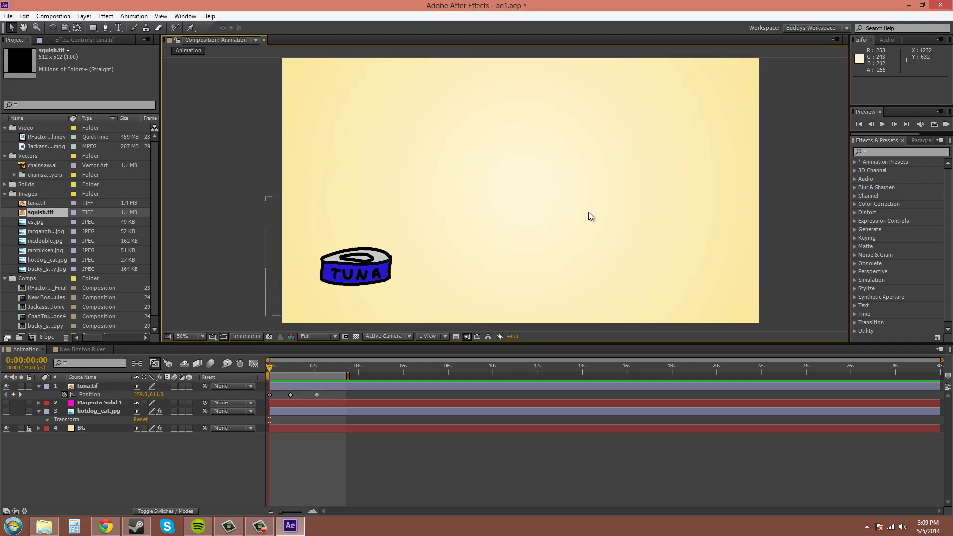
# Select tuna.tif to show its arched motion path, then zoom to 100% and pan along the curve
pyautogui.click(358, 272)
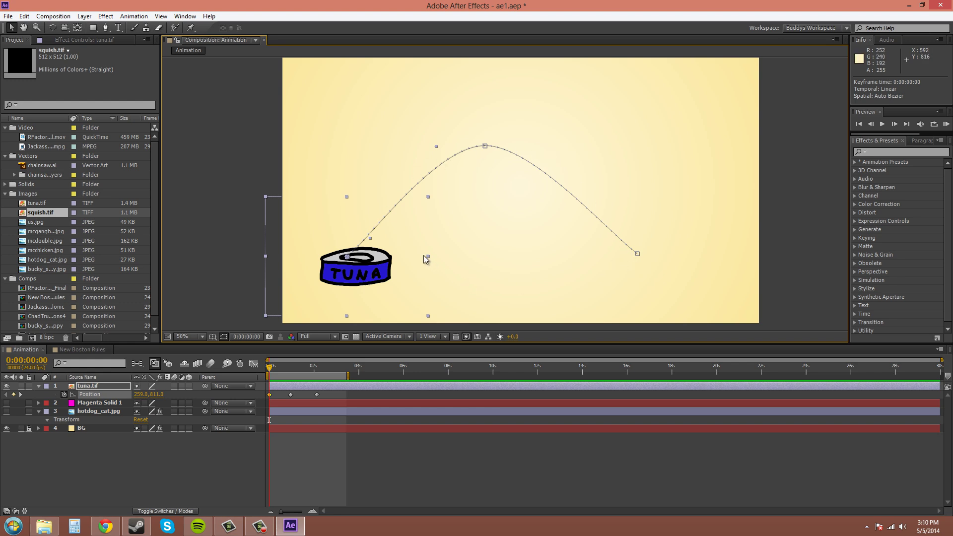
pyautogui.moveTo(420, 227); pyautogui.dragTo(559, 168)
pyautogui.press('.')
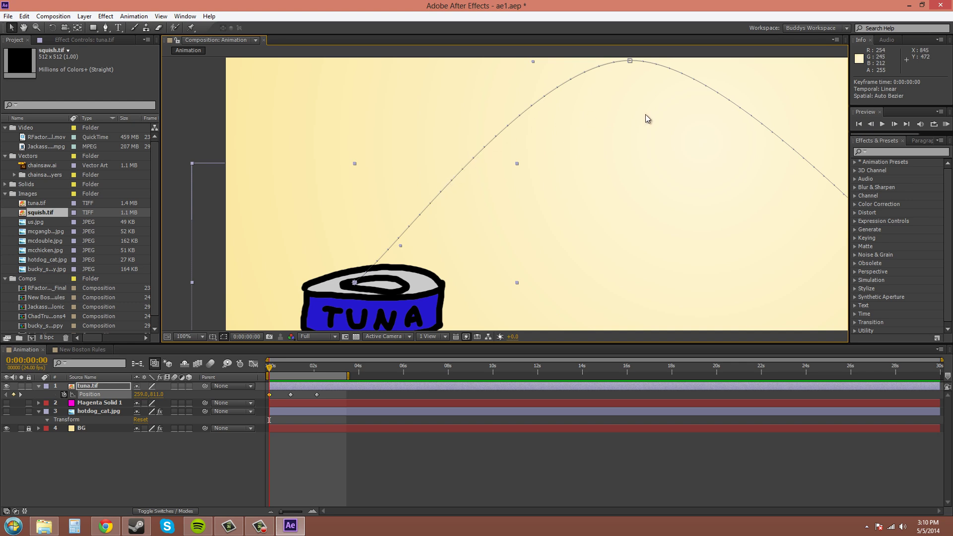
pyautogui.moveTo(647, 117); pyautogui.dragTo(575, 111)
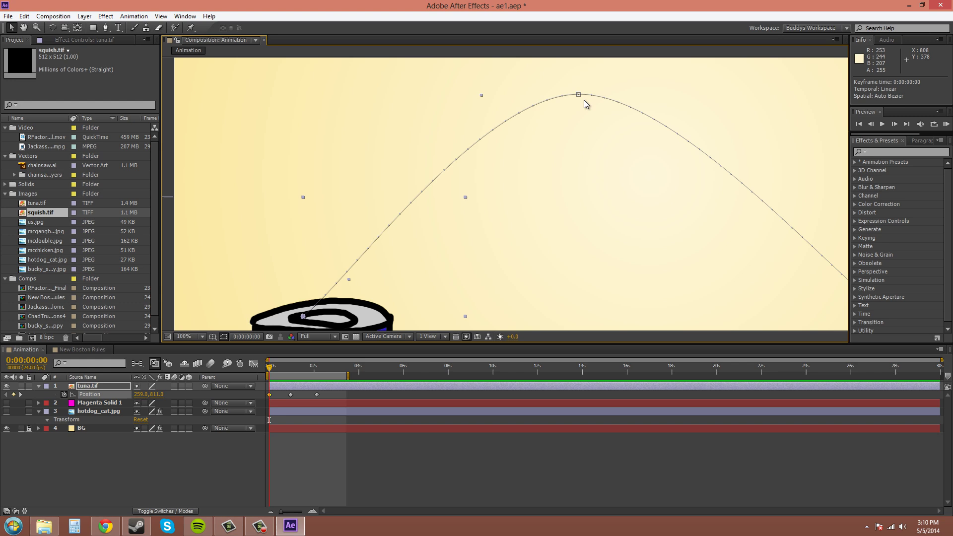
pyautogui.moveTo(478, 230); pyautogui.dragTo(556, 211)
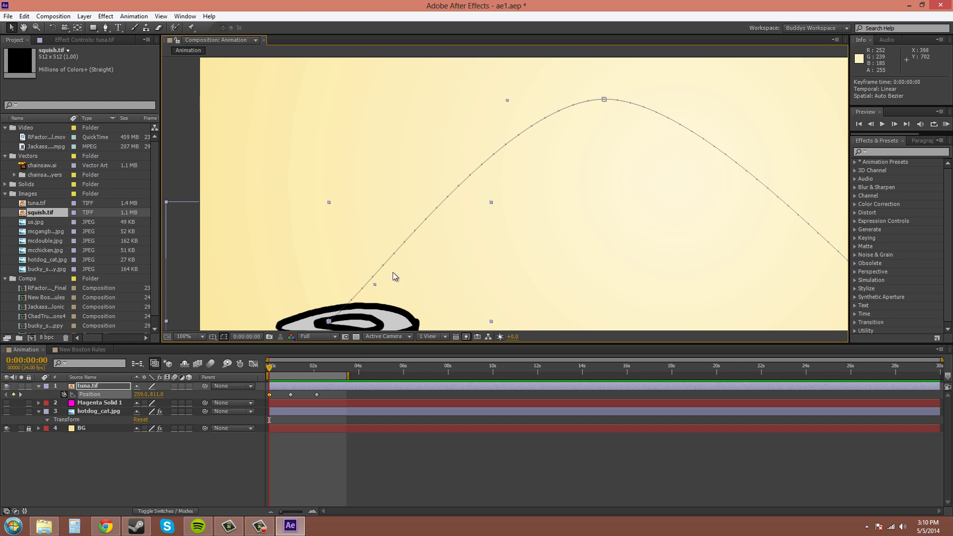
pyautogui.moveTo(427, 269); pyautogui.dragTo(439, 240)
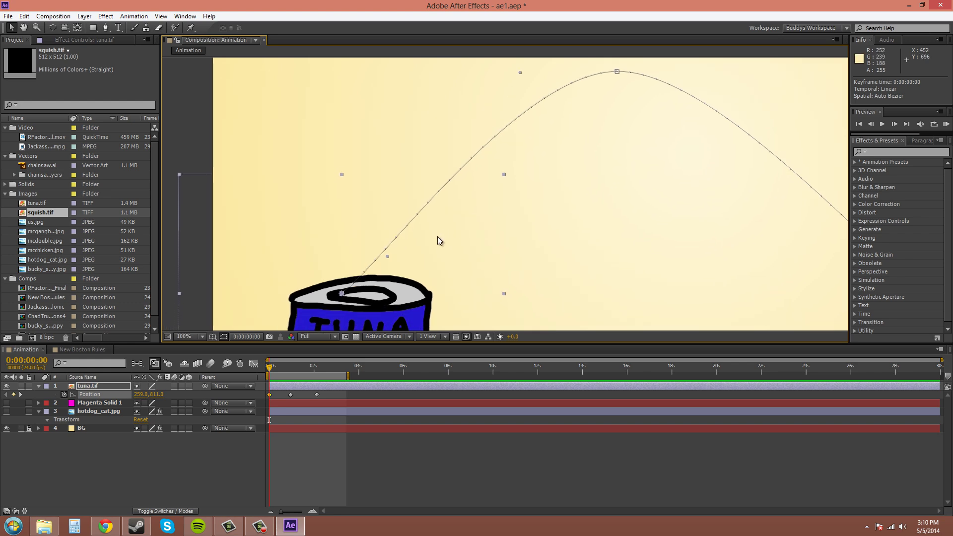
# Move the middle Position keyframe earlier, to about 0:00:01:02
pyautogui.click(291, 394)
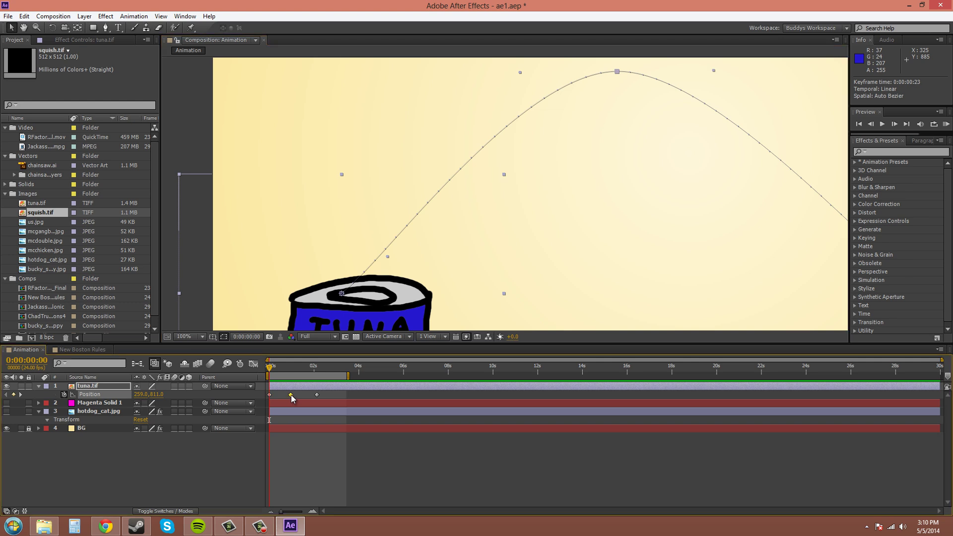
pyautogui.moveTo(296, 397); pyautogui.dragTo(304, 399)
pyautogui.moveTo(306, 397); pyautogui.dragTo(294, 398)
# Deselect the keyframe, reselect the tuna layer to show its path, and pan the view left
pyautogui.click(622, 189)
pyautogui.click(462, 240)
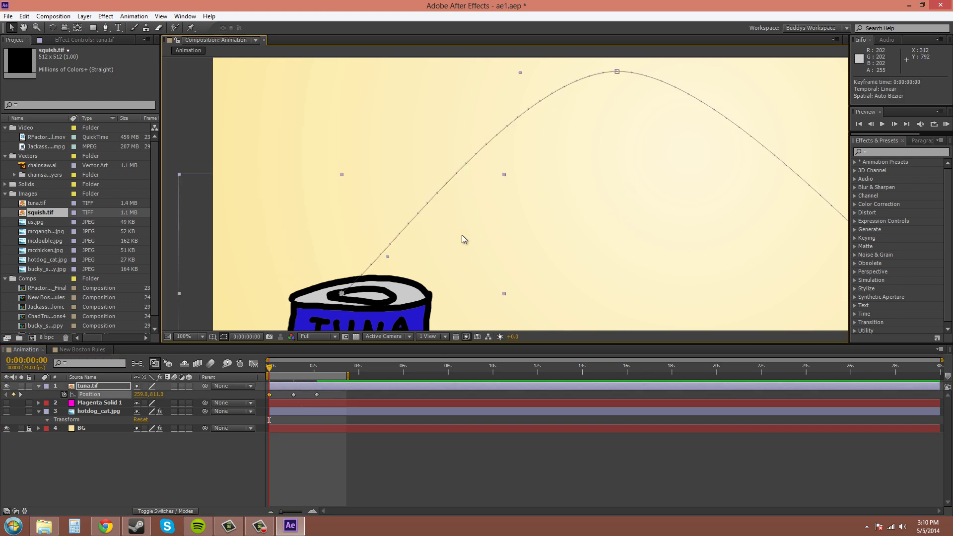
pyautogui.moveTo(462, 239); pyautogui.dragTo(529, 203)
# Zoom out to 50% and run, then stop, a RAM Preview of the tuna can's arc
pyautogui.scroll(-2, 569, 193)
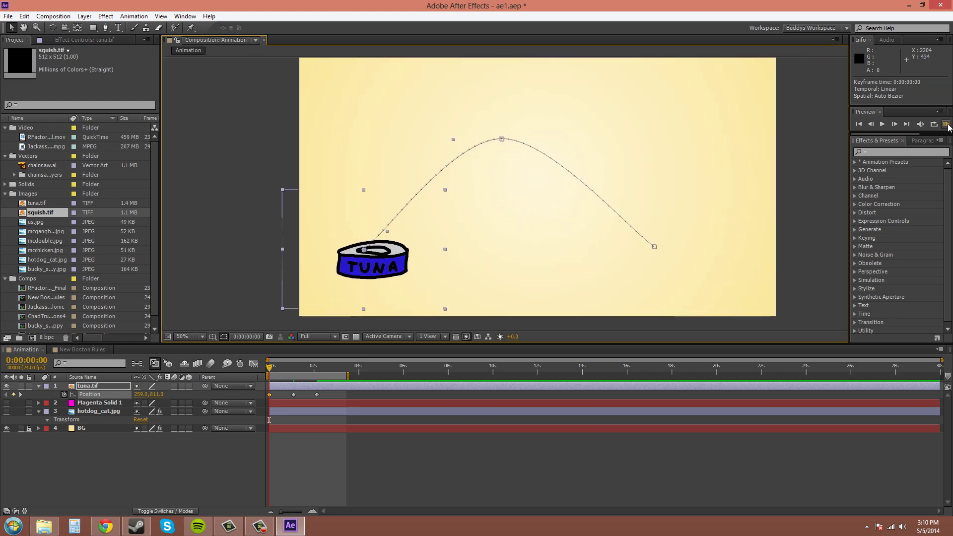
pyautogui.click(947, 124)
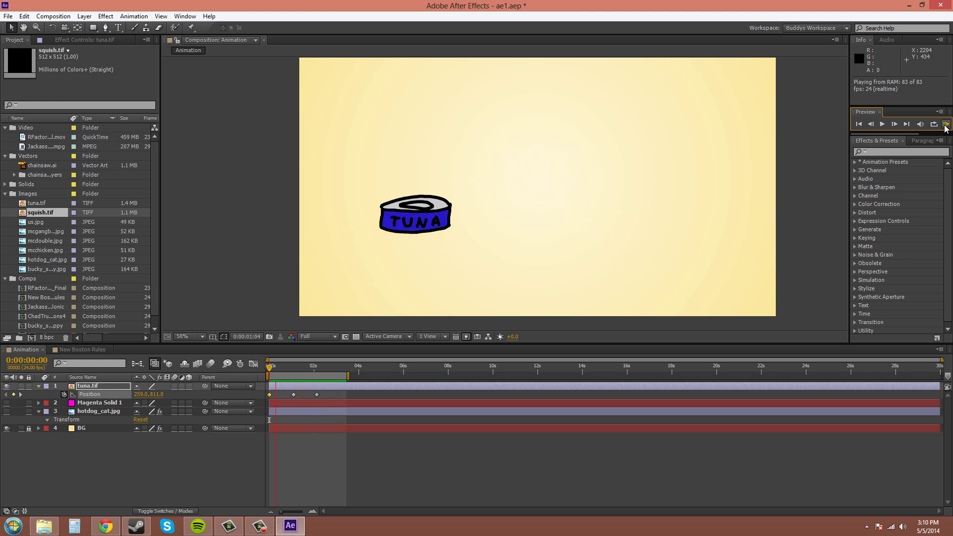
pyautogui.click(945, 127)
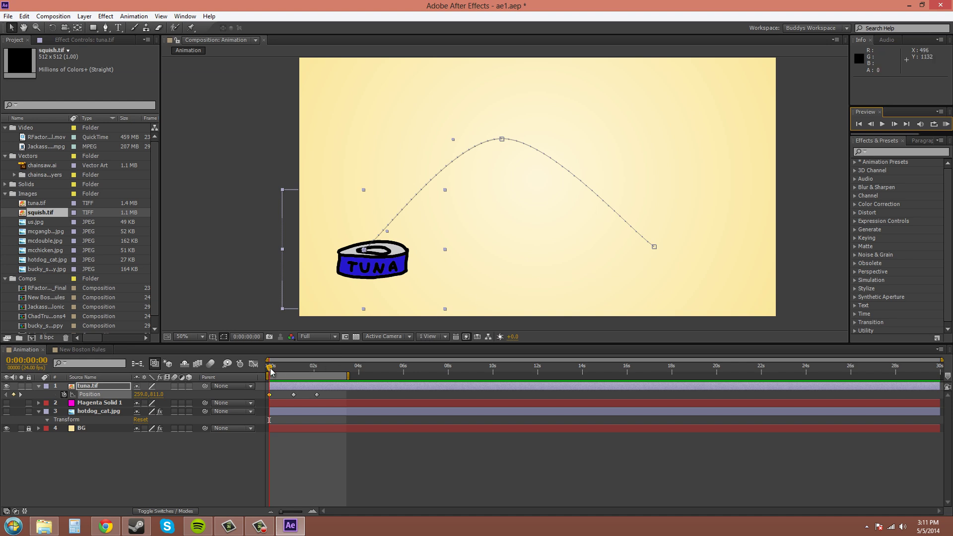
# Select the final Position keyframe and view the tuna can at 100% around 0:00:01:16
pyautogui.moveTo(271, 371); pyautogui.dragTo(307, 376)
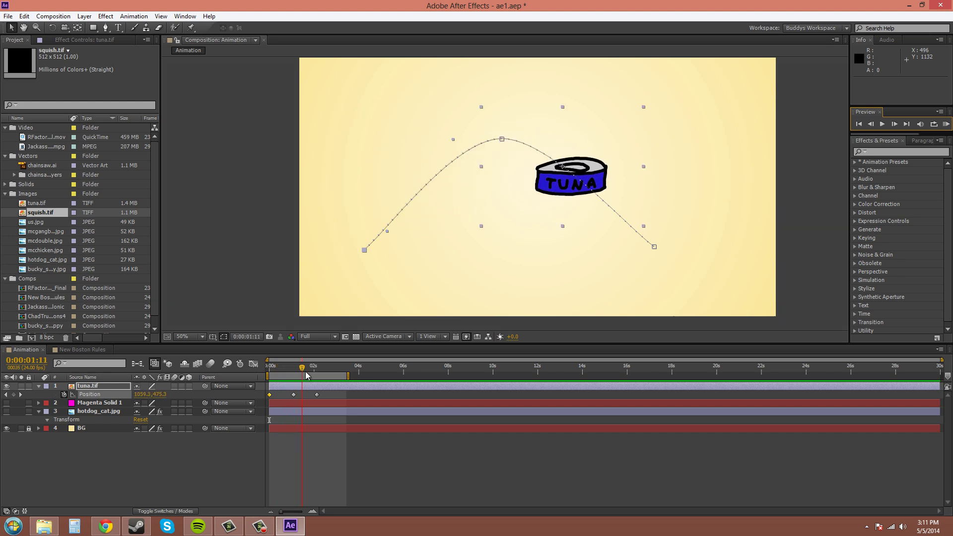
pyautogui.click(317, 395)
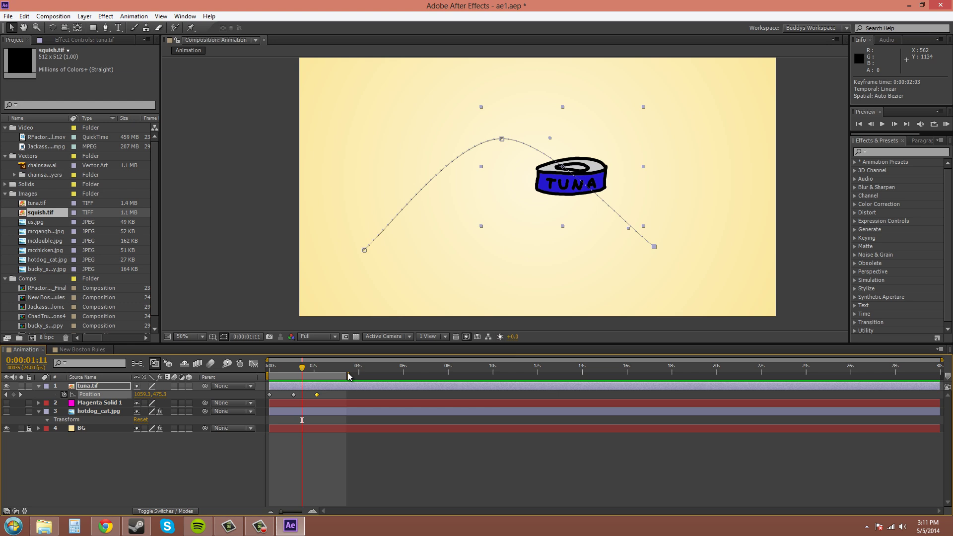
pyautogui.moveTo(306, 372); pyautogui.dragTo(310, 371)
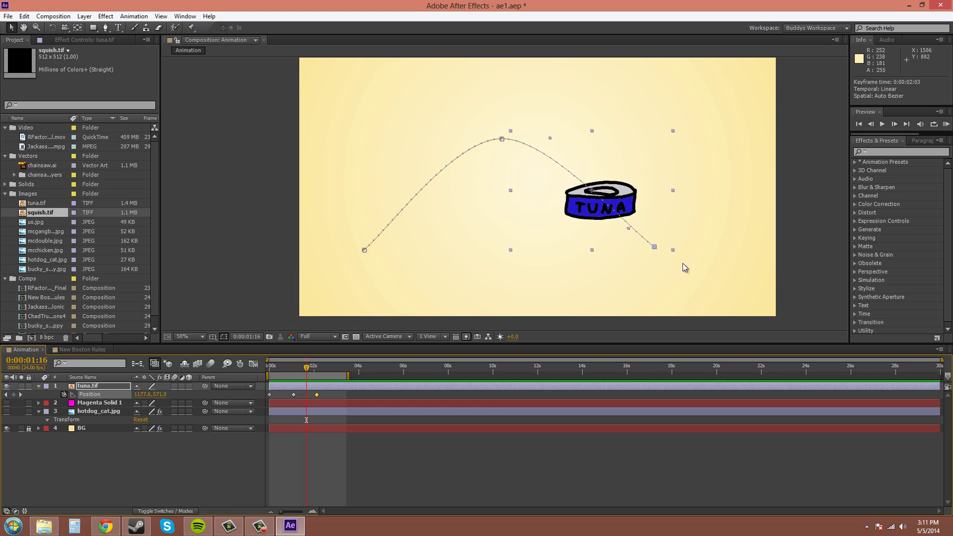
pyautogui.press('.')
pyautogui.moveTo(687, 269); pyautogui.dragTo(460, 229)
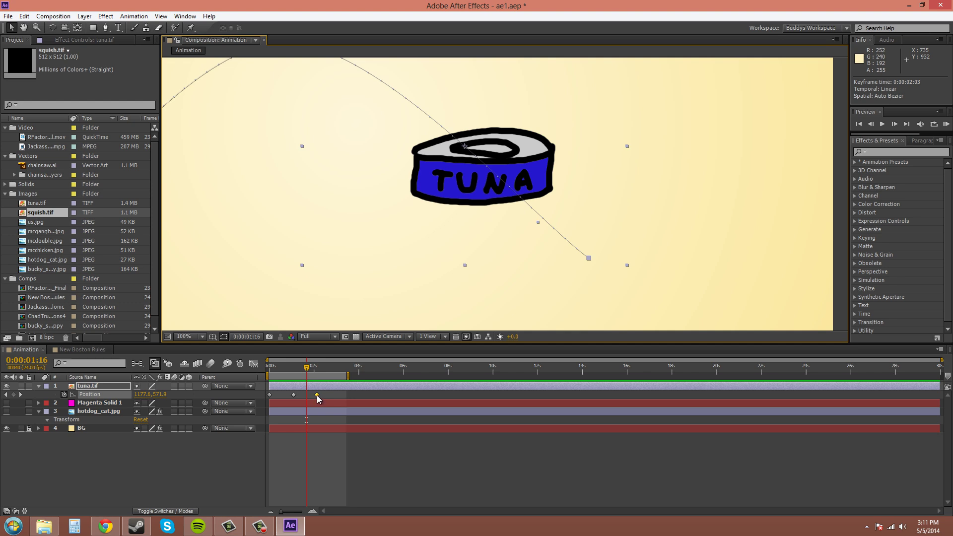
# Apply Animation > Keyframe Assistant > Easy Ease to the final Position keyframe
pyautogui.click(134, 17)
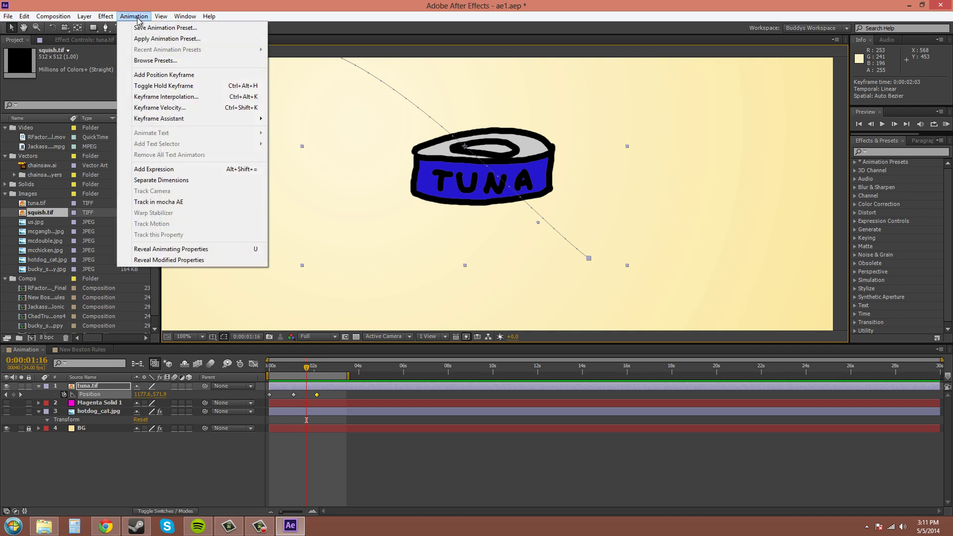
pyautogui.moveTo(173, 121)
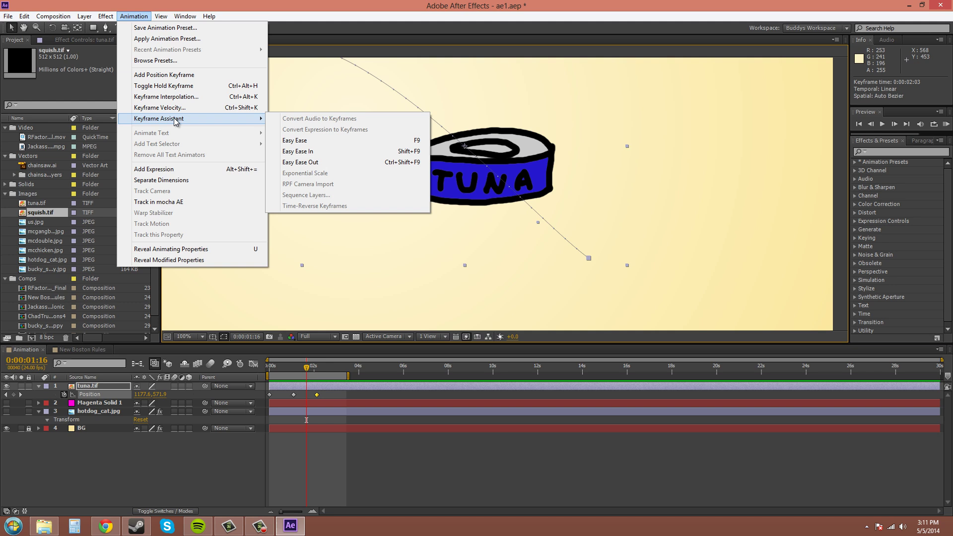
pyautogui.click(313, 141)
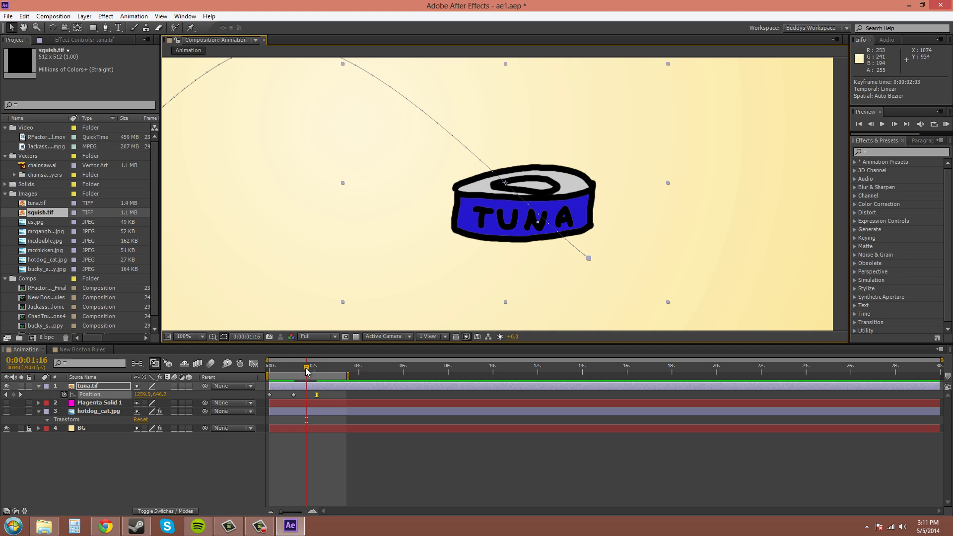
# Go back to 0:00:01:07, zoom out to 50%, and RAM Preview the eased motion
pyautogui.moveTo(306, 371); pyautogui.dragTo(298, 372)
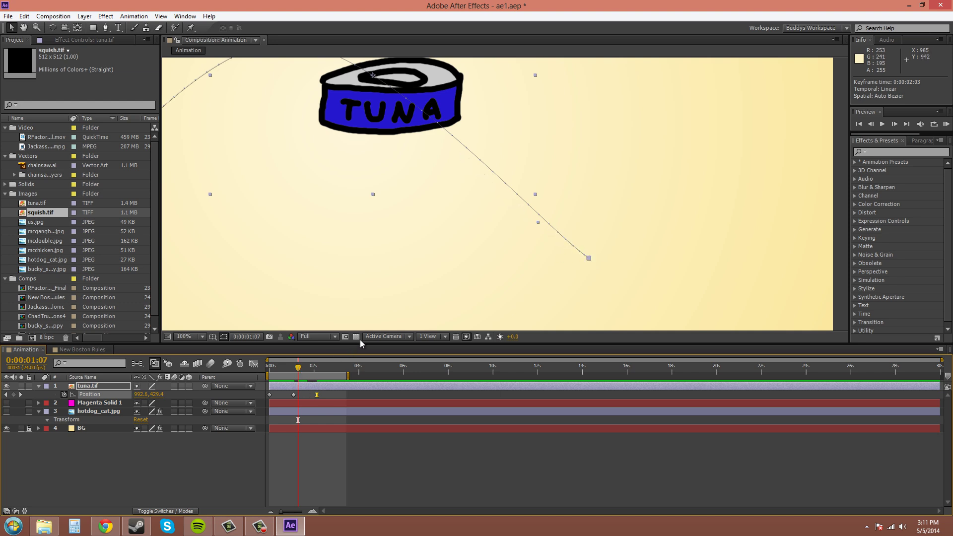
pyautogui.scroll(-2, 347, 188)
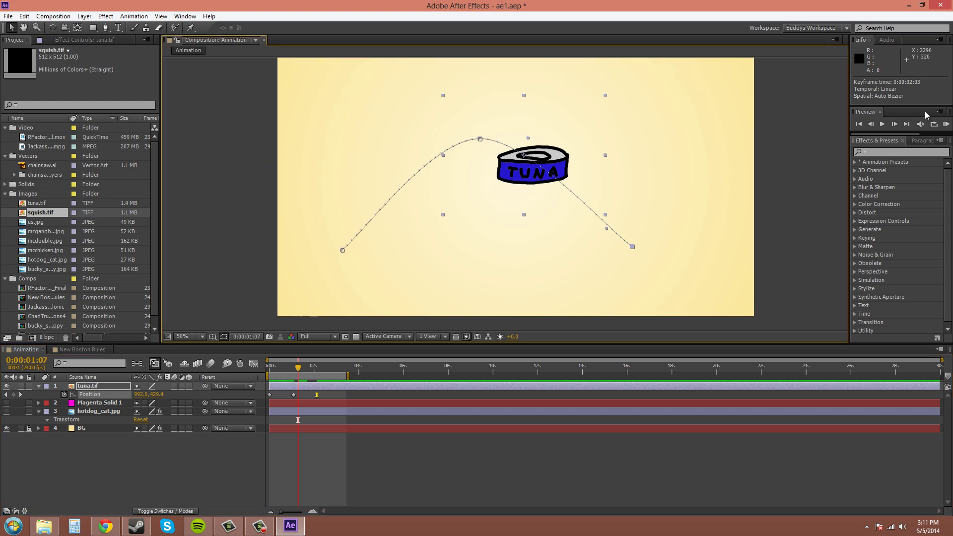
pyautogui.click(946, 124)
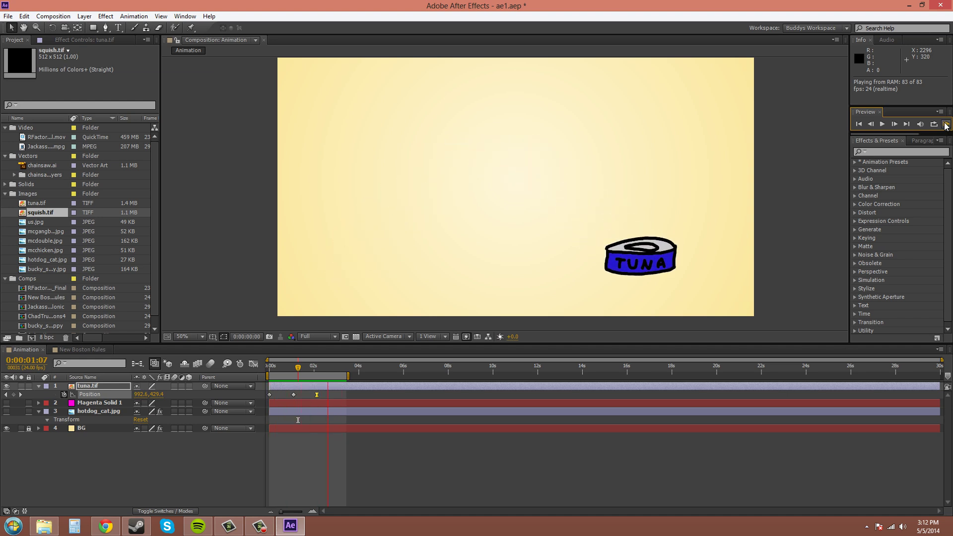
pyautogui.press('space')
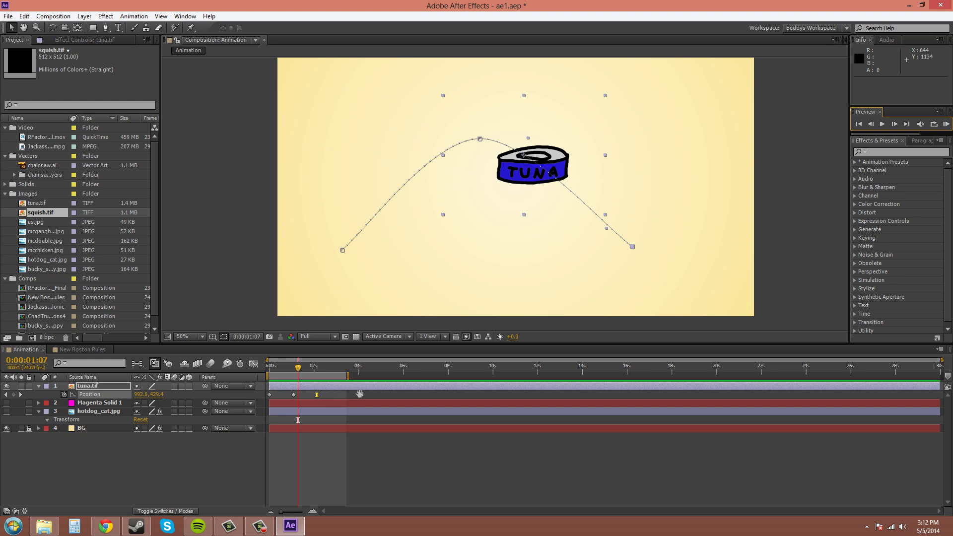
# Select the first Position keyframe in the Timeline panel
pyautogui.click(357, 395)
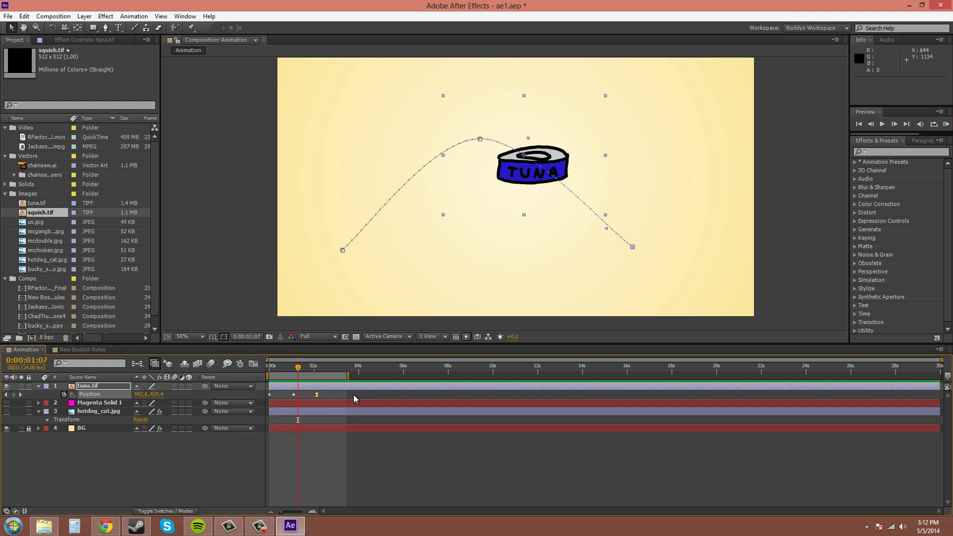
pyautogui.click(317, 396)
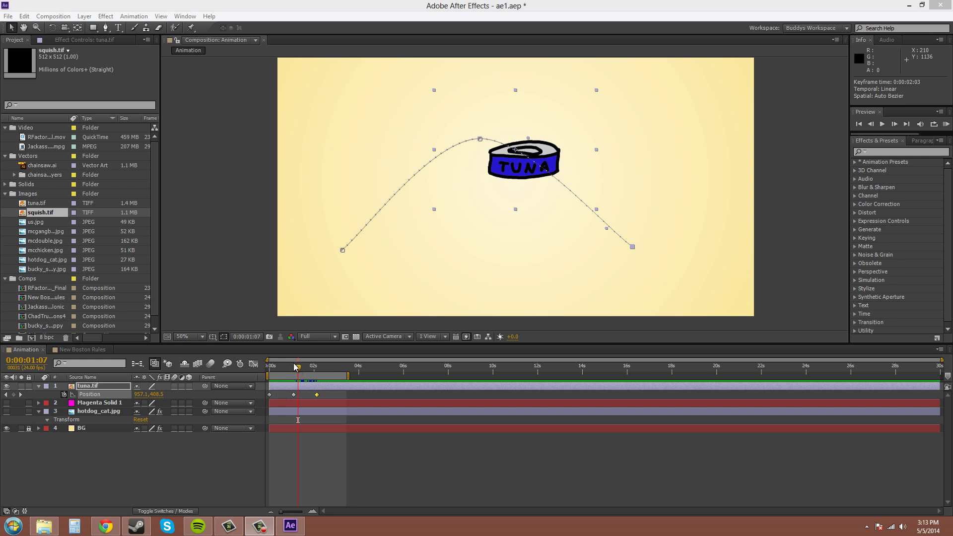
pyautogui.click(270, 395)
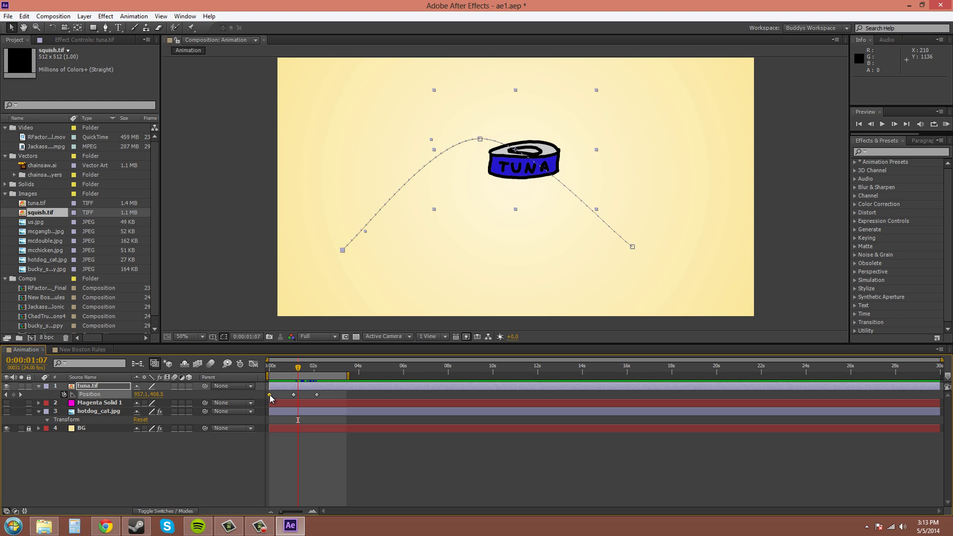
# Apply Keyframe Assistant > Easy Ease to the first Position keyframe
pyautogui.rightClick(271, 397)
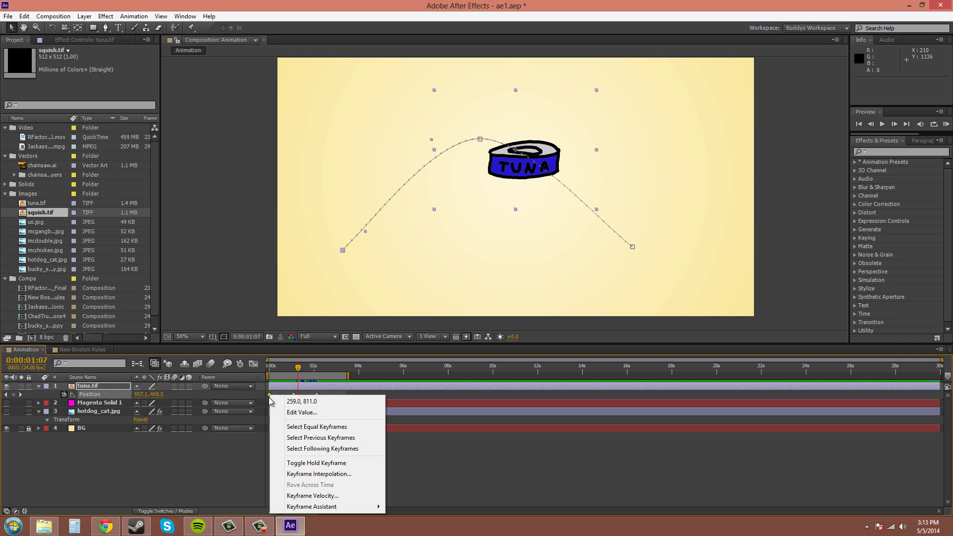
pyautogui.moveTo(365, 507)
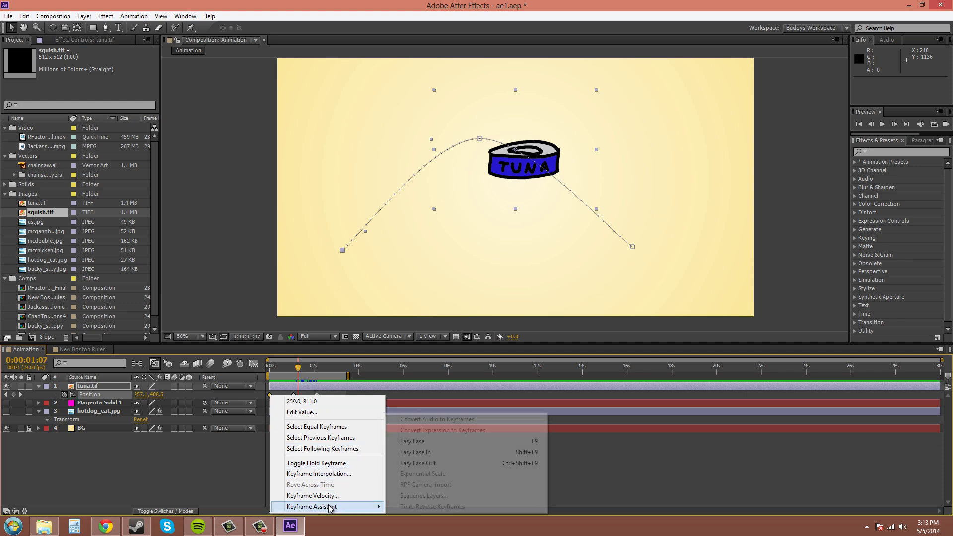
pyautogui.click(441, 442)
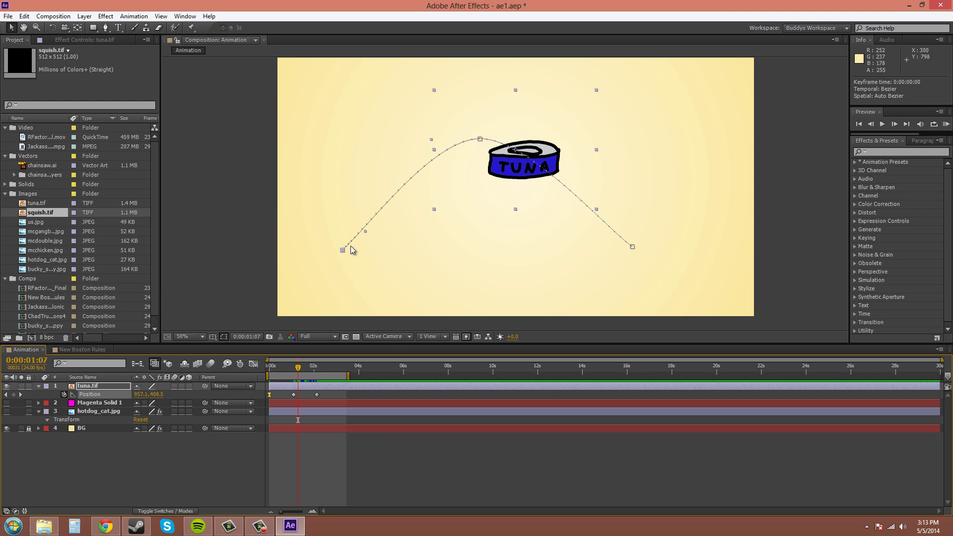
# Zoom in and pan to inspect the start of the arched motion path
pyautogui.scroll(3, 347, 256)
pyautogui.moveTo(403, 257); pyautogui.dragTo(532, 195)
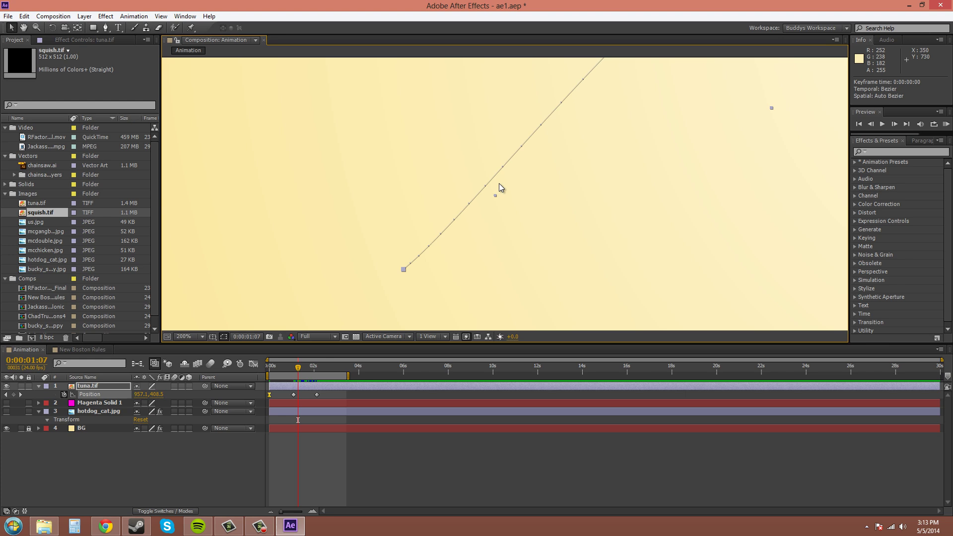
pyautogui.moveTo(603, 130); pyautogui.dragTo(583, 204)
pyautogui.scroll(-3, 582, 204)
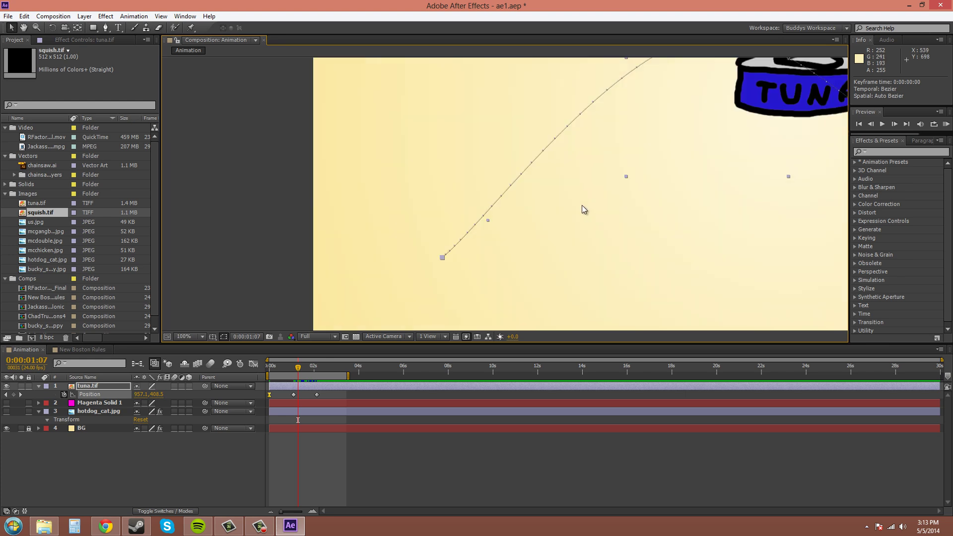
pyautogui.scroll(2, 470, 246)
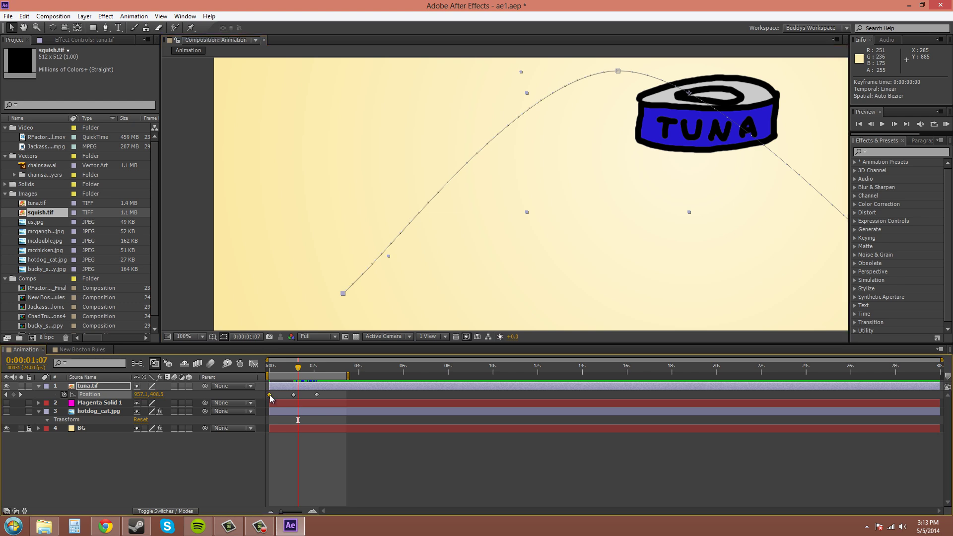
# Reset the first keyframe to linear, apply Easy Ease Out to it, then zoom out to 50%
pyautogui.keyDown('ctrl'); pyautogui.click(270, 395); pyautogui.keyUp('ctrl')
pyautogui.moveTo(640, 249); pyautogui.dragTo(539, 241)
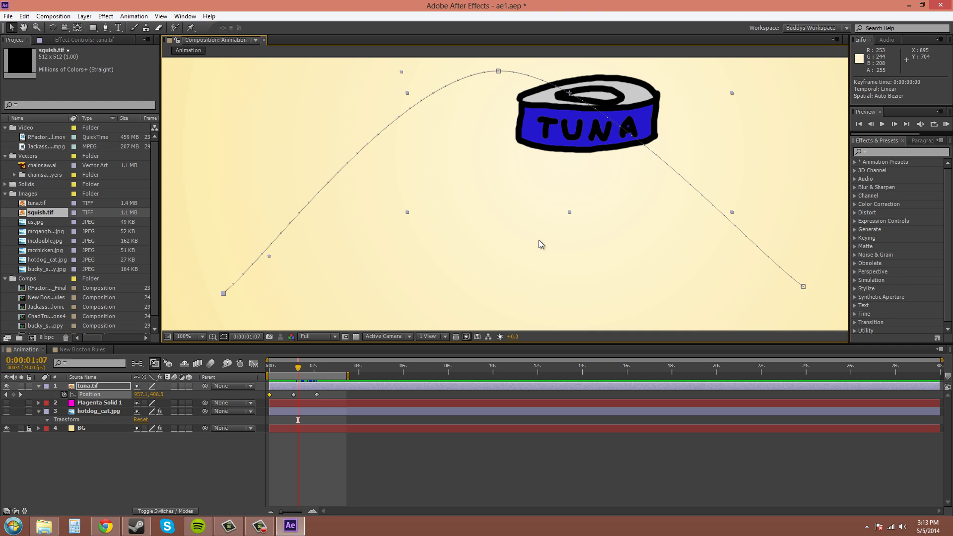
pyautogui.rightClick(270, 395)
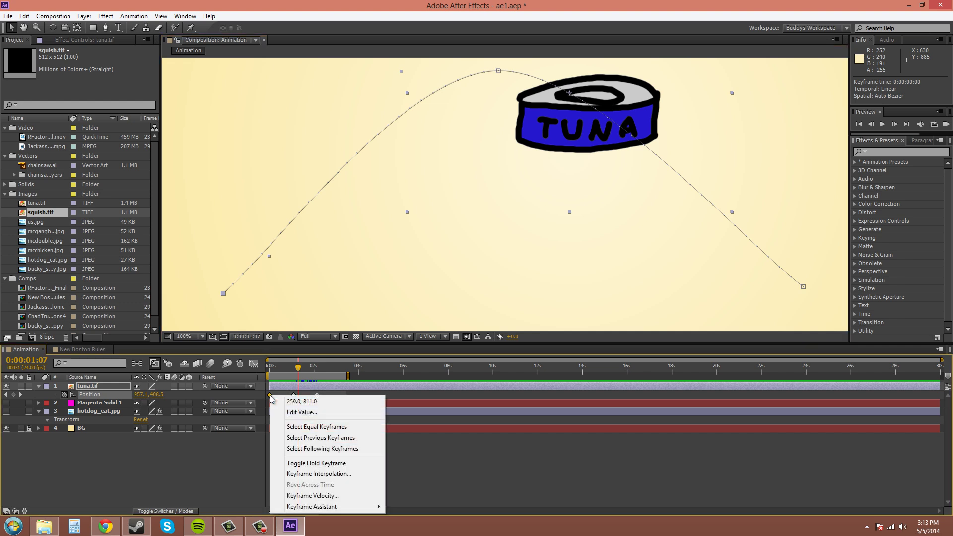
pyautogui.moveTo(318, 506)
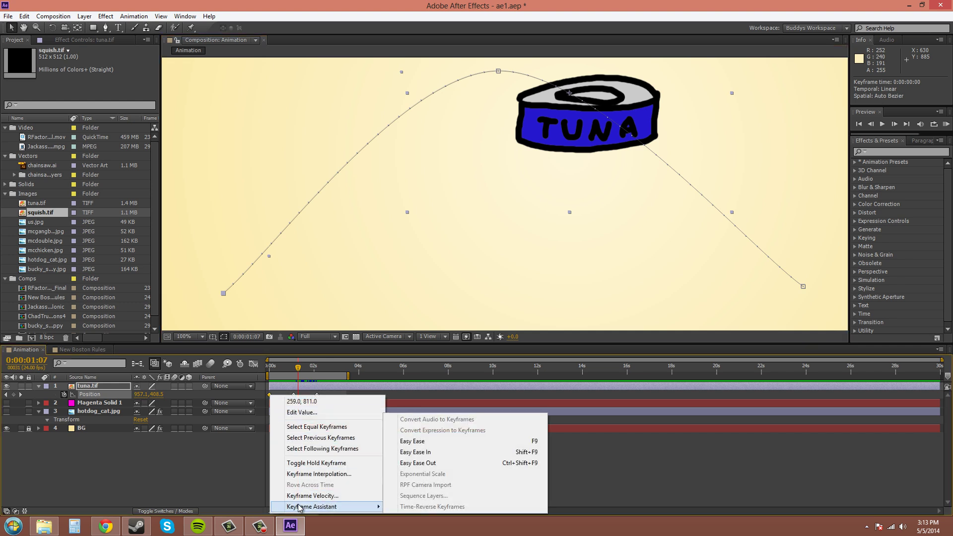
pyautogui.click(452, 465)
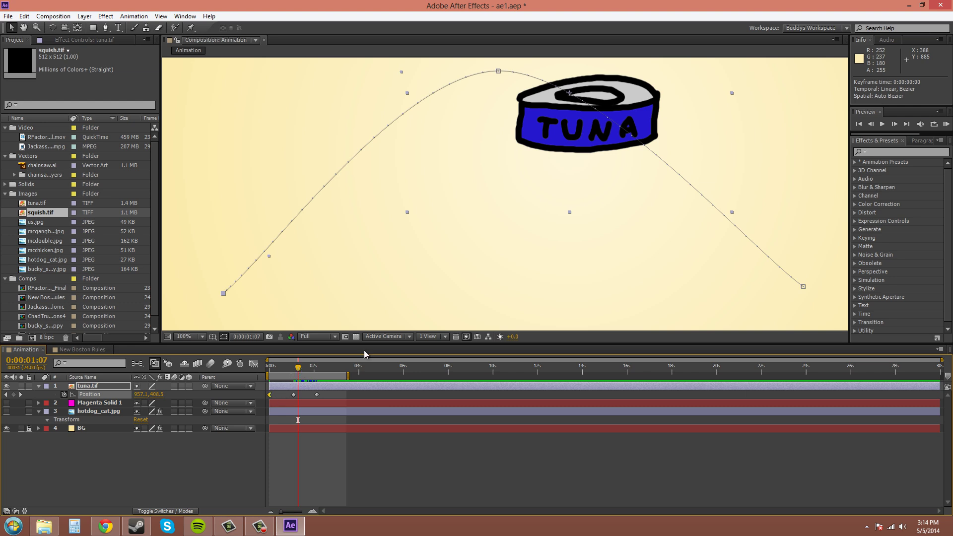
pyautogui.scroll(-2, 538, 210)
# Apply Easy Ease In to the tuna can's final Position keyframe, previewing the motion before and after
pyautogui.click(946, 124)
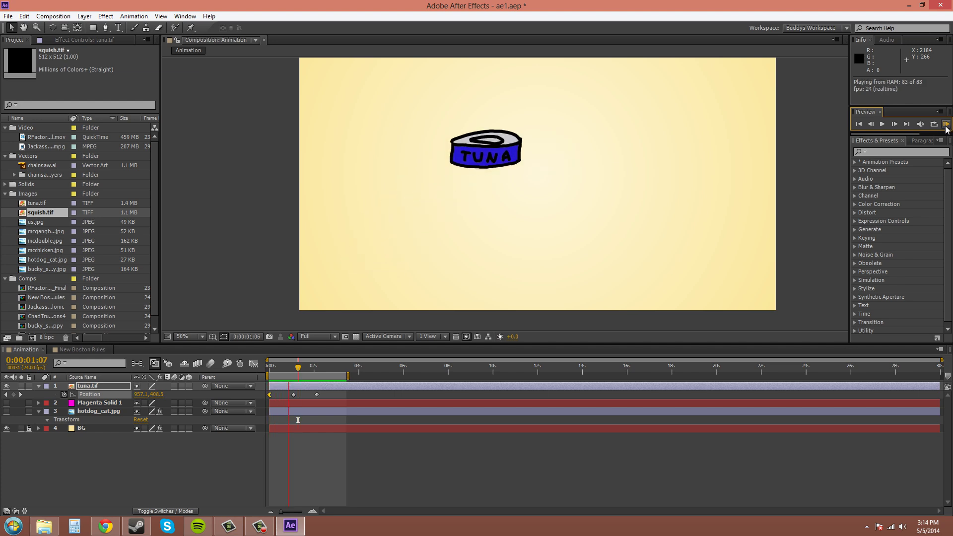
pyautogui.click(945, 126)
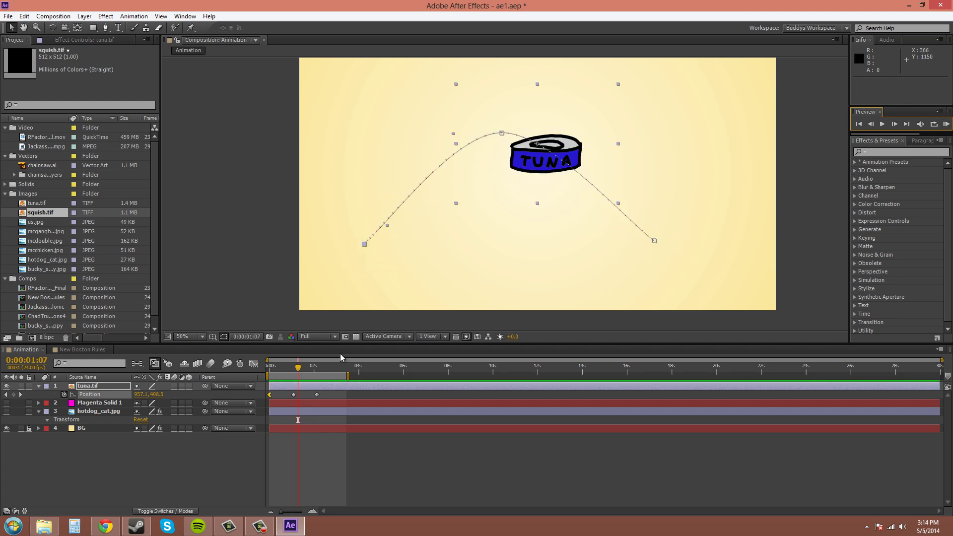
pyautogui.click(316, 395)
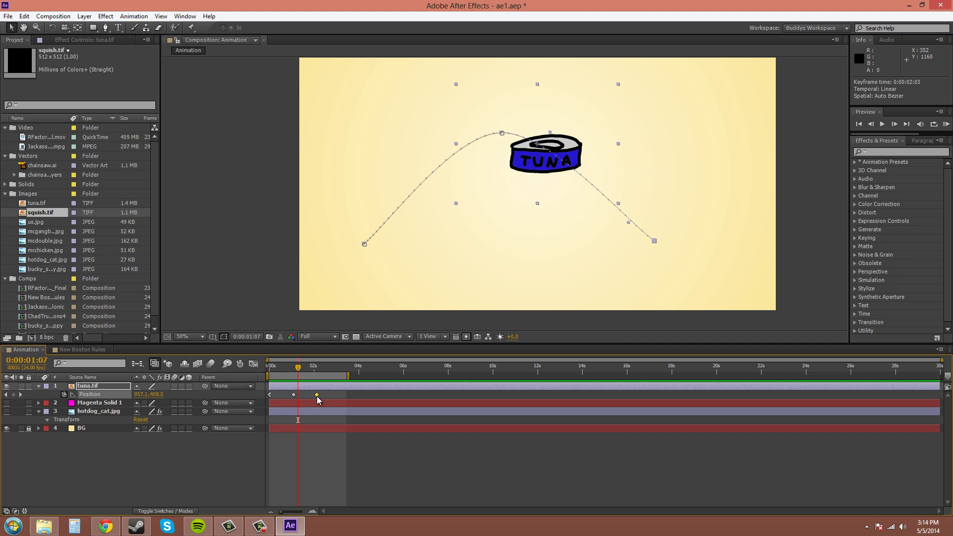
pyautogui.rightClick(317, 396)
pyautogui.moveTo(387, 508)
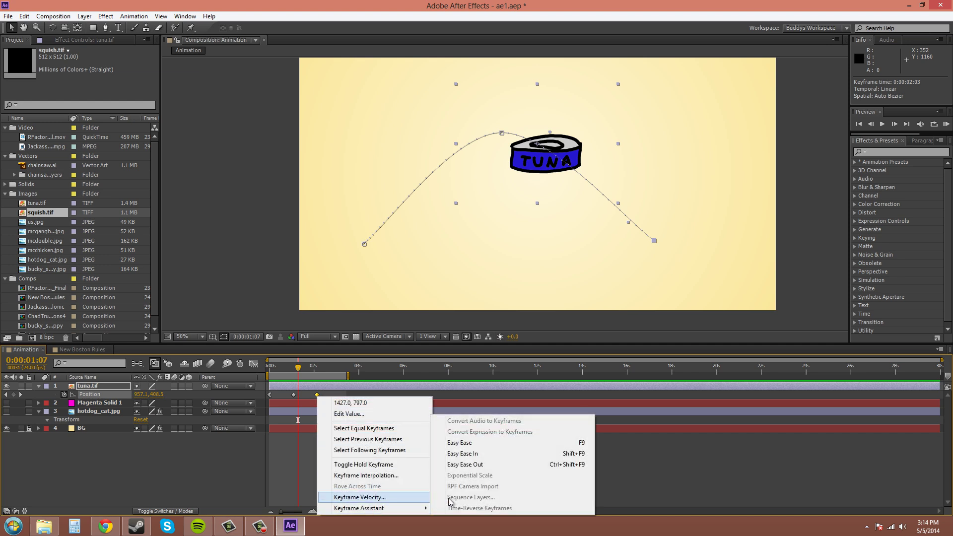
pyautogui.click(491, 455)
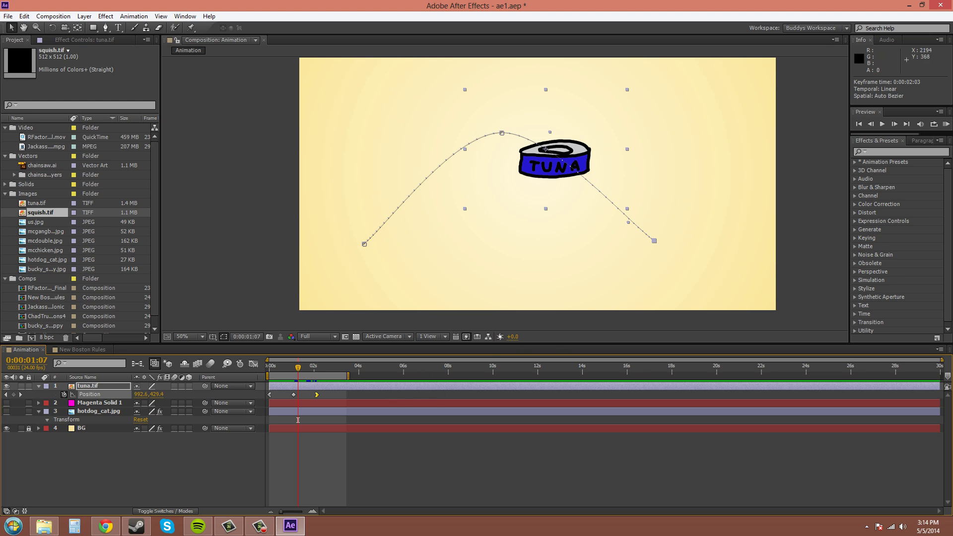
pyautogui.click(946, 125)
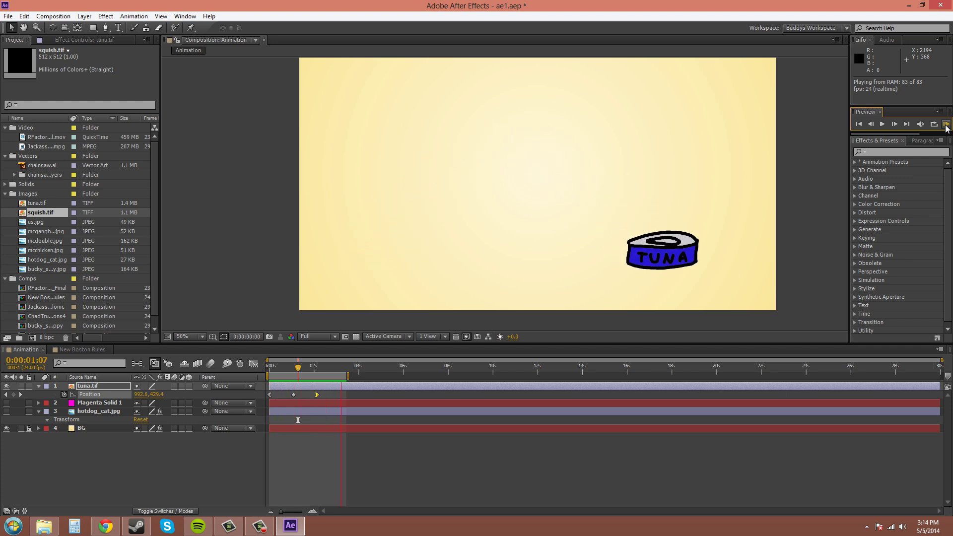
# Stop the preview, zoom in and pan along the arched path, then zoom back out to 50%
pyautogui.press('space')
pyautogui.press('.')
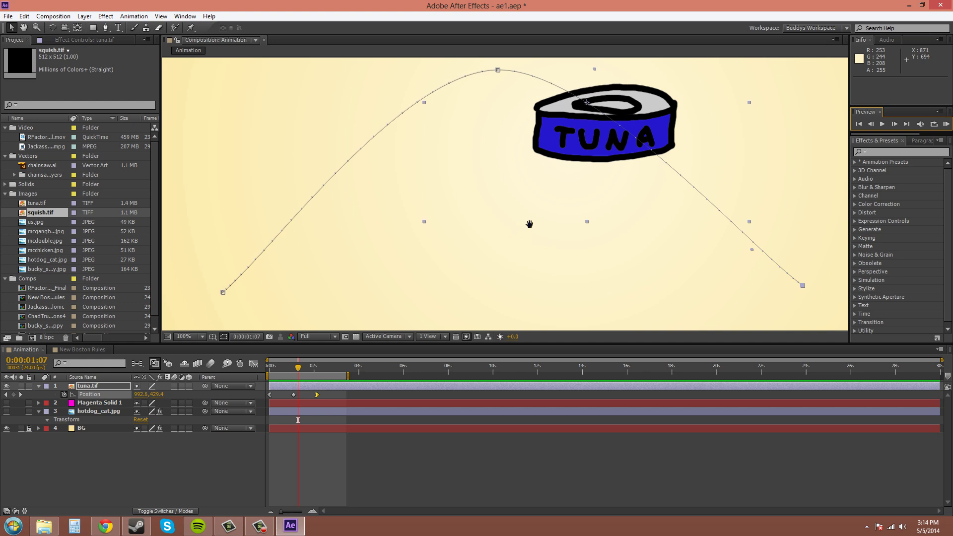
pyautogui.moveTo(529, 224); pyautogui.dragTo(538, 255)
pyautogui.press(',')
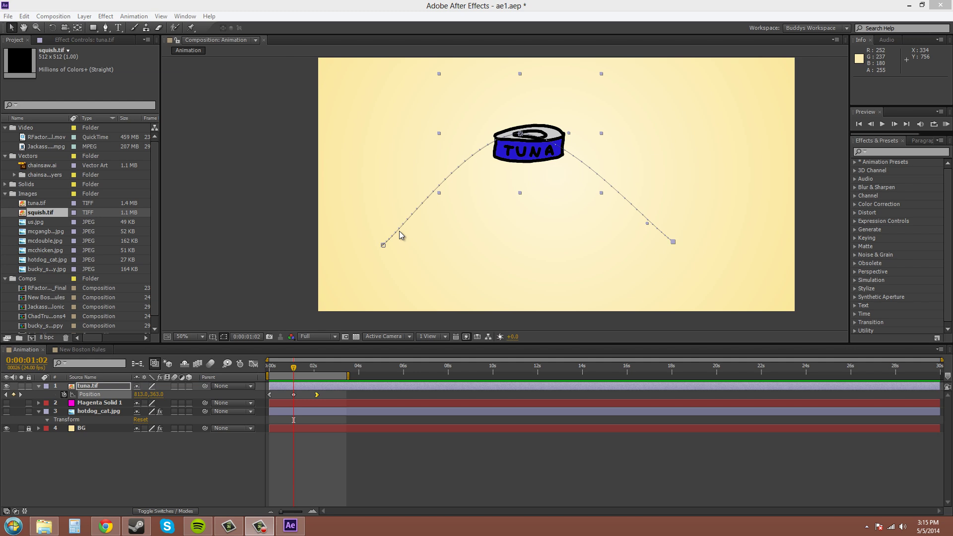
# Open Composition Settings for the Animation comp (1920×1080, 24 fps, 30 seconds) and move the dialog aside
pyautogui.click(53, 16)
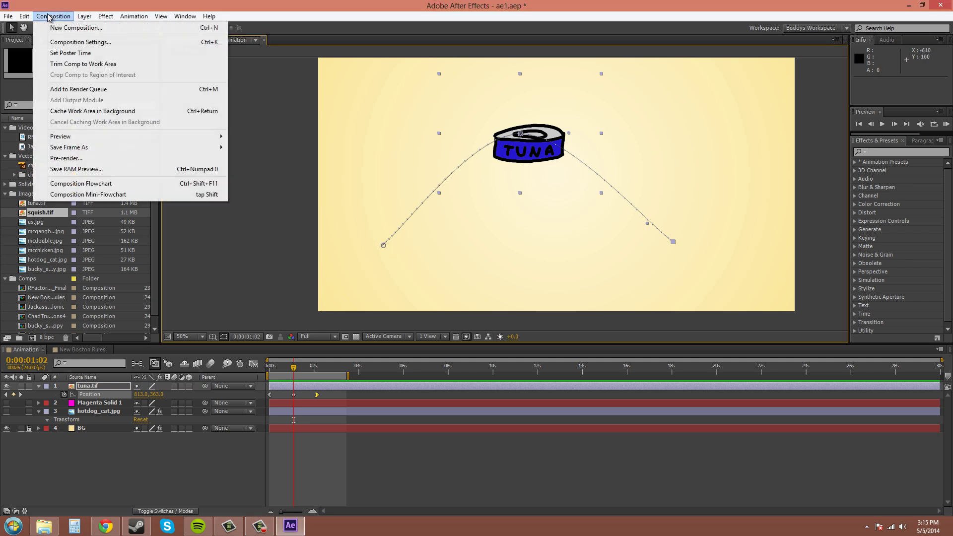
pyautogui.click(78, 43)
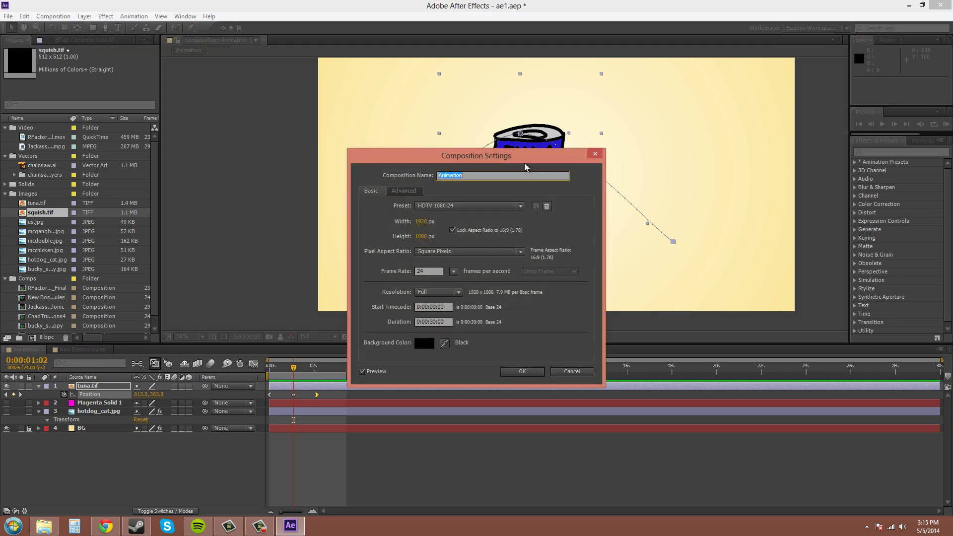
pyautogui.moveTo(370, 90); pyautogui.dragTo(275, 77)
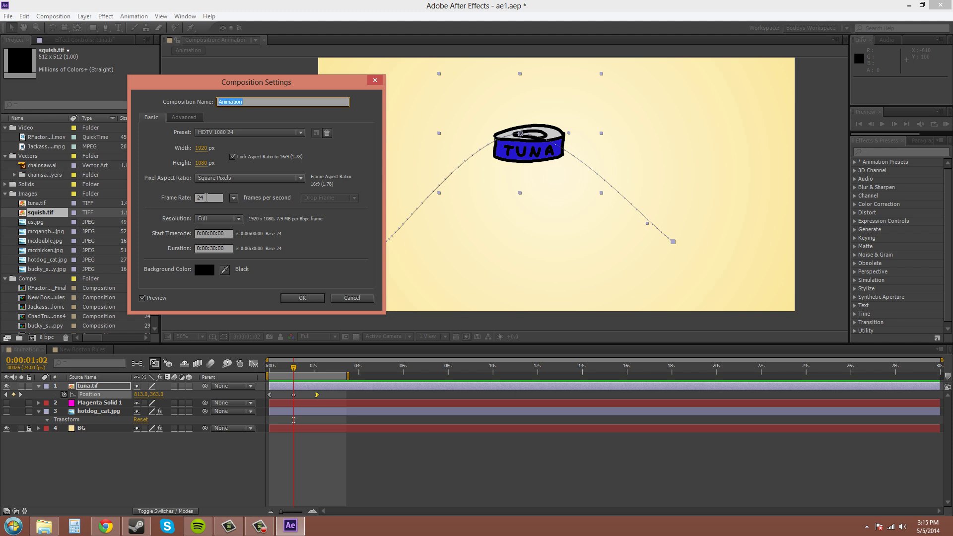
# Close Composition Settings with OK, then check the last Position keyframe's options without changing anything
pyautogui.click(303, 299)
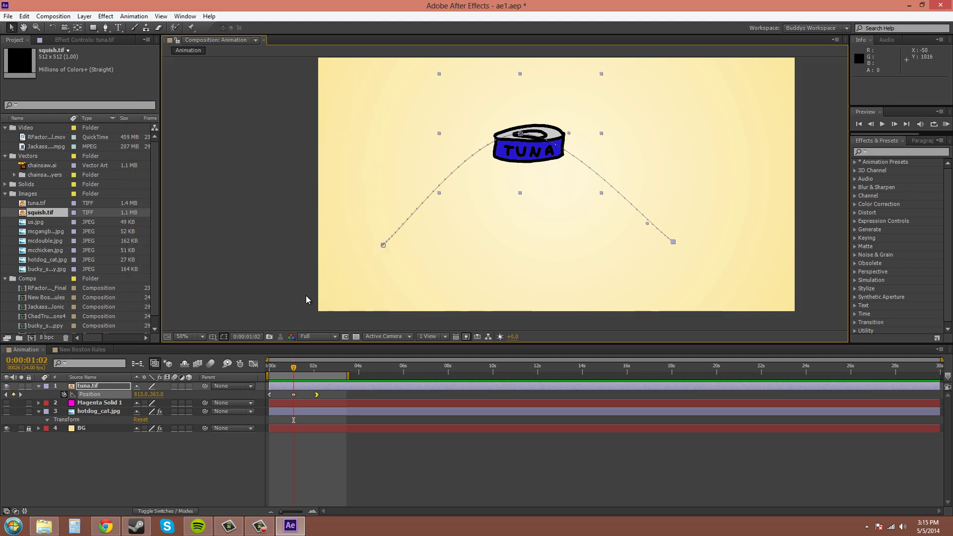
pyautogui.rightClick(317, 396)
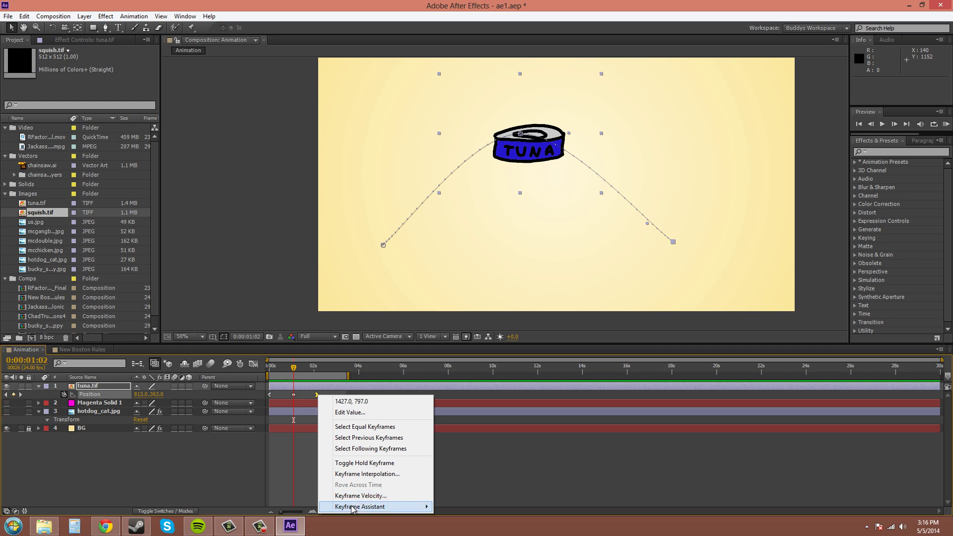
pyautogui.moveTo(354, 509)
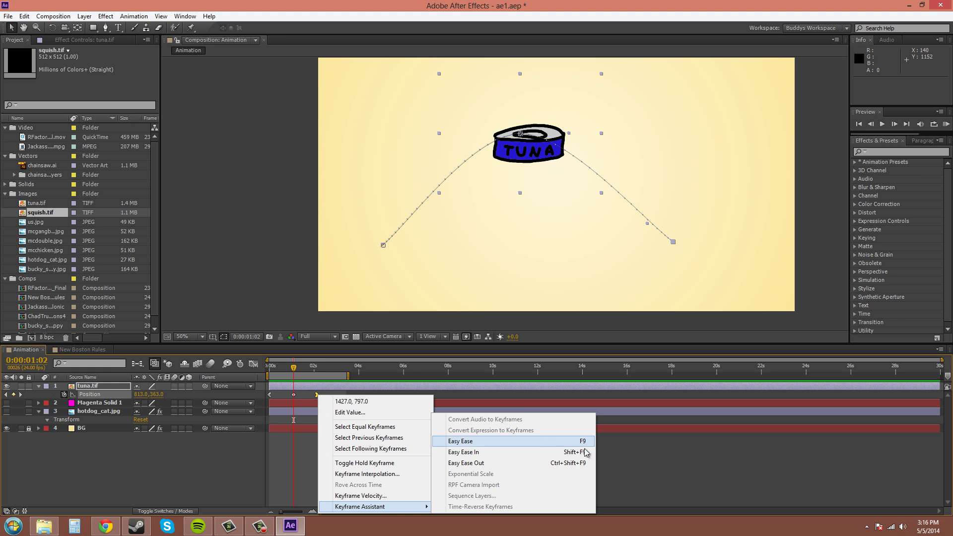
pyautogui.click(703, 454)
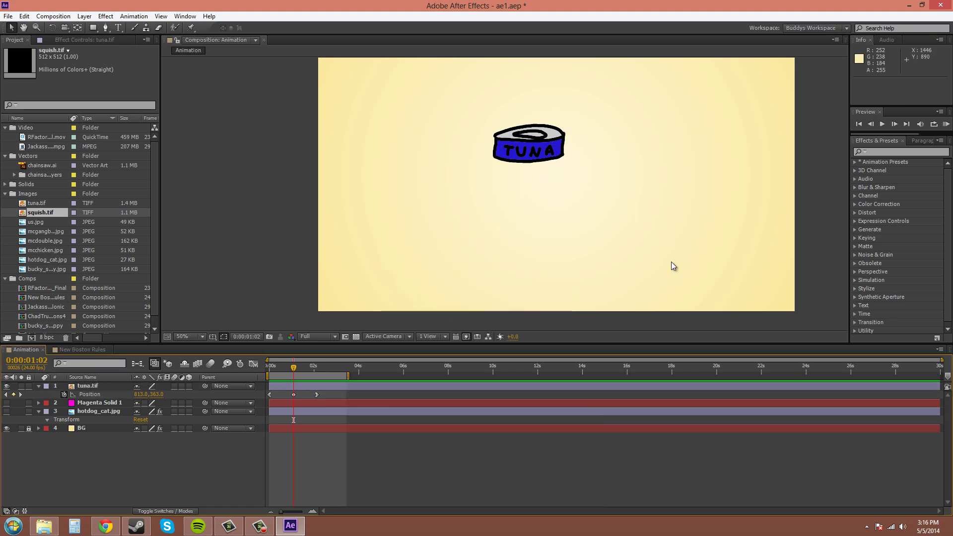